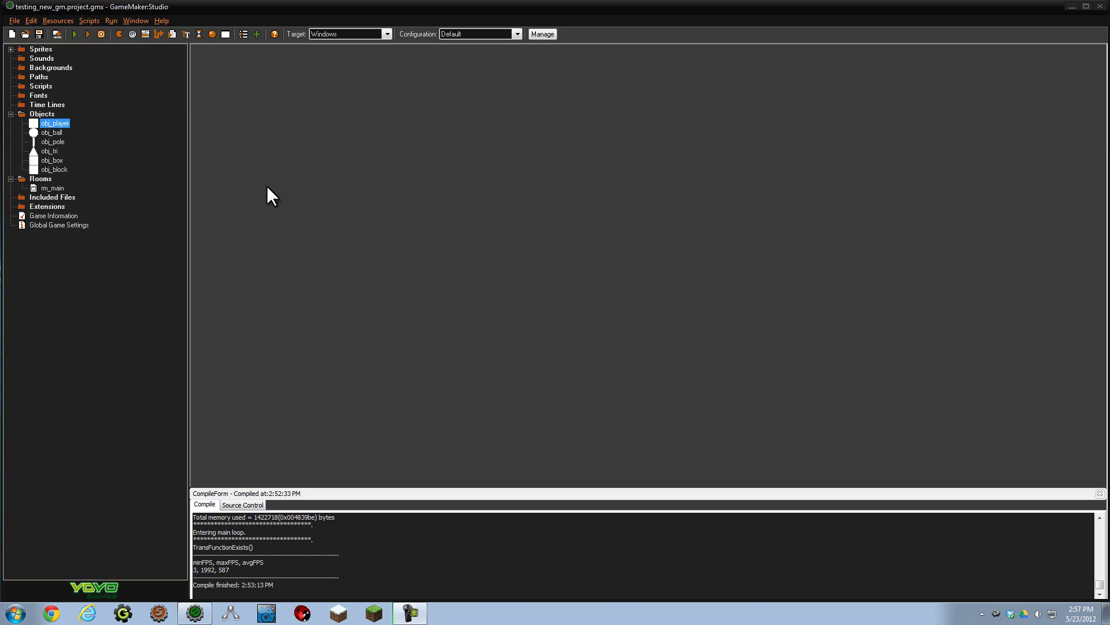
Step: Open the properties of obj_player and obj_ball, arranging both windows in the workspace
double_click(54, 124)
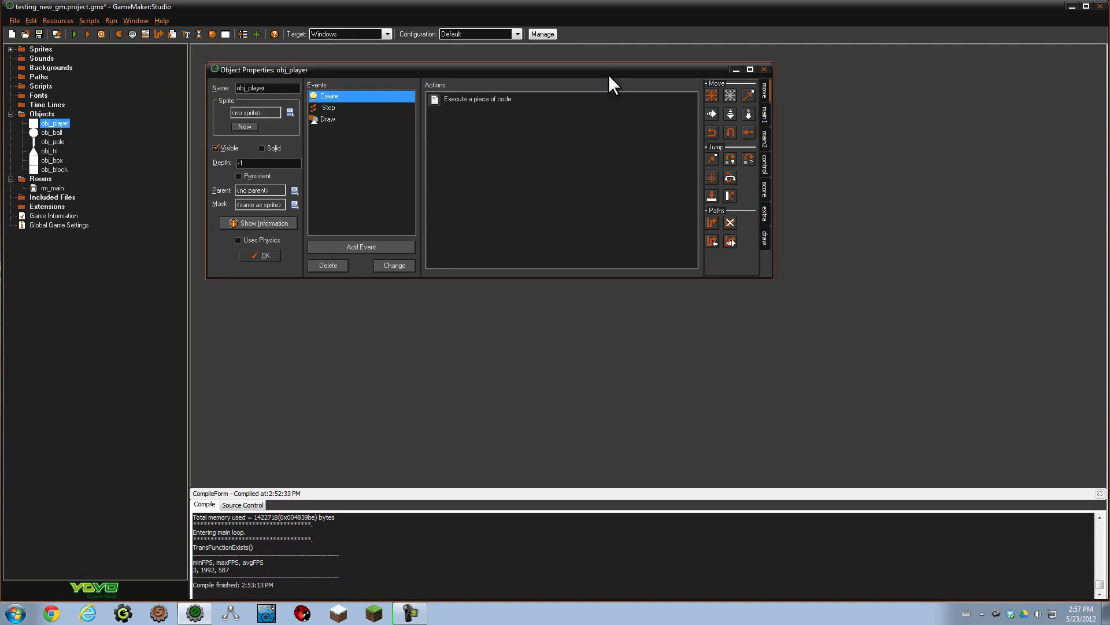
left_click_drag(609, 74, 658, 133)
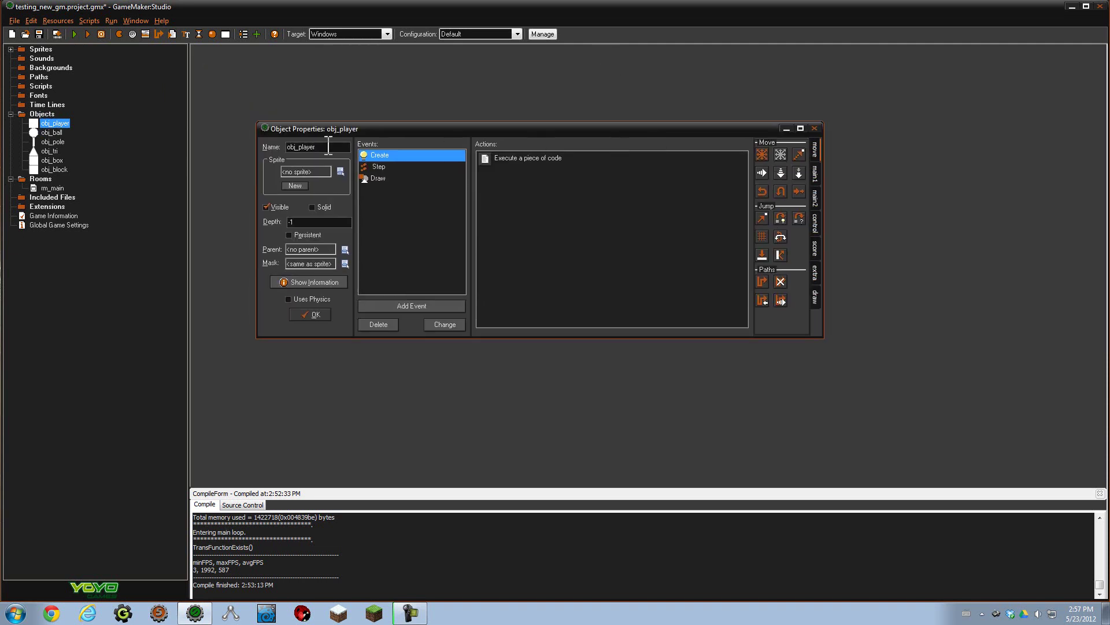
double_click(52, 134)
left_click_drag(434, 84, 506, 157)
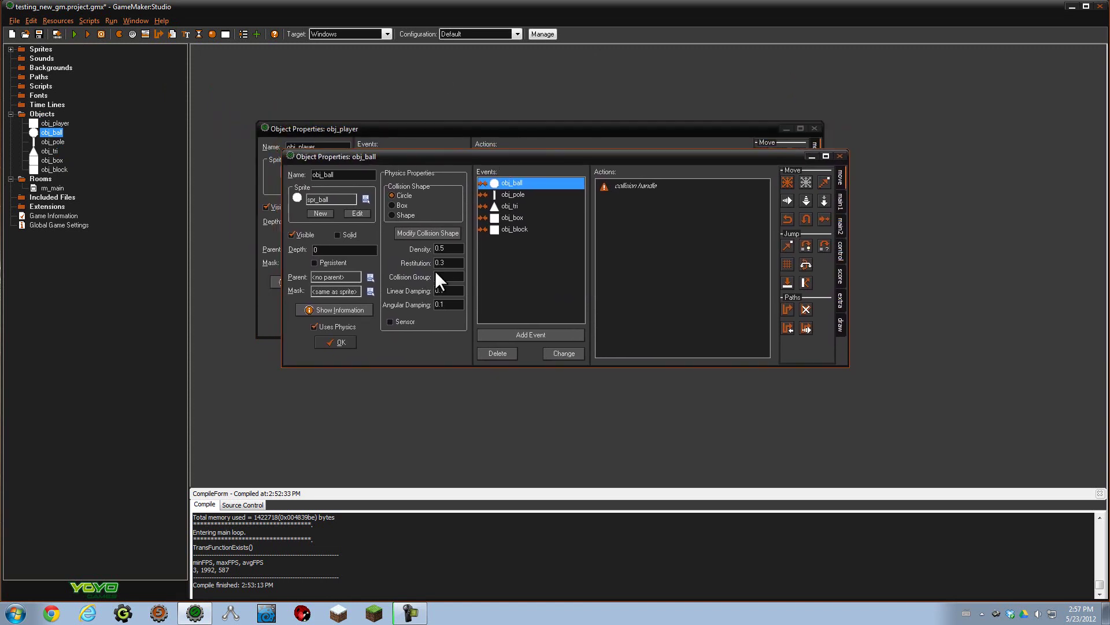
Step: Review obj_ball's physics properties, from density to angular damping, and its collision events, then close its properties
left_click(447, 249)
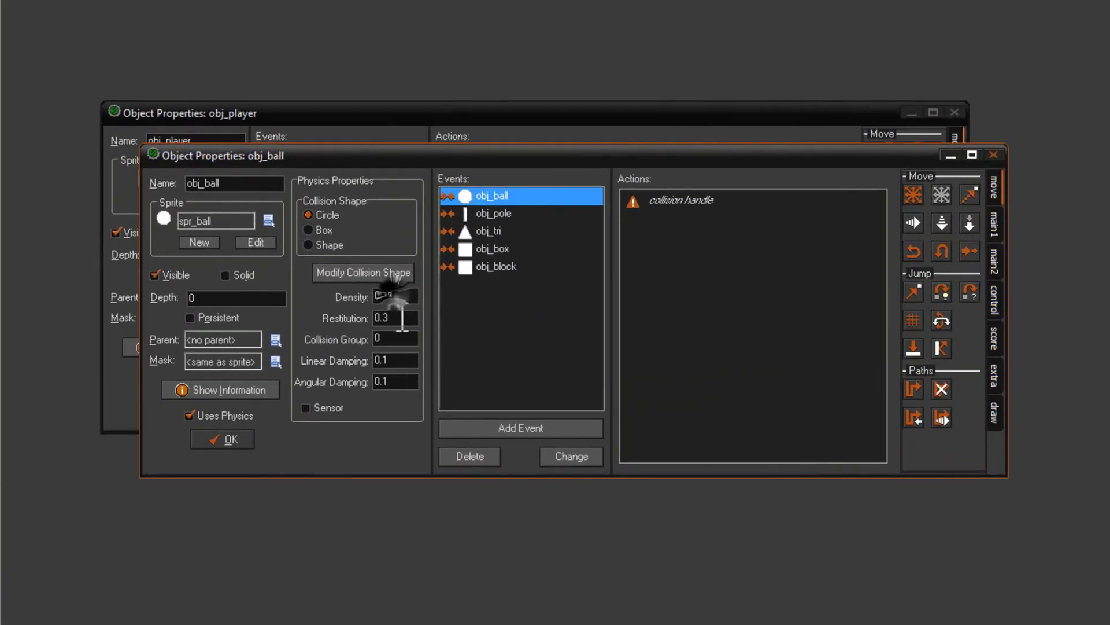
left_click(399, 360)
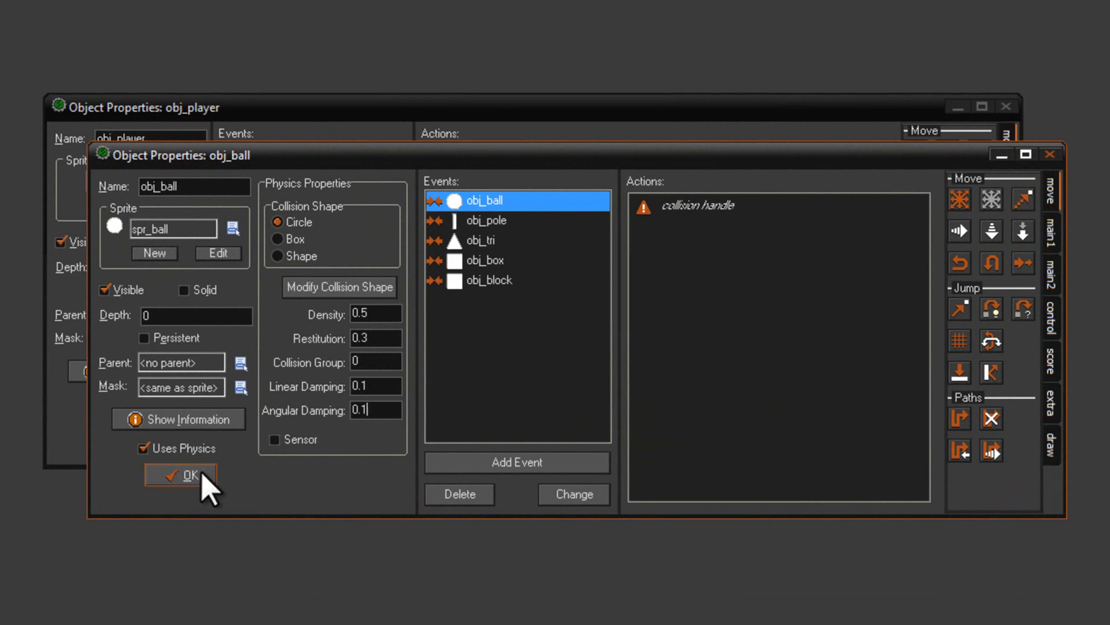
left_click_drag(425, 163, 428, 204)
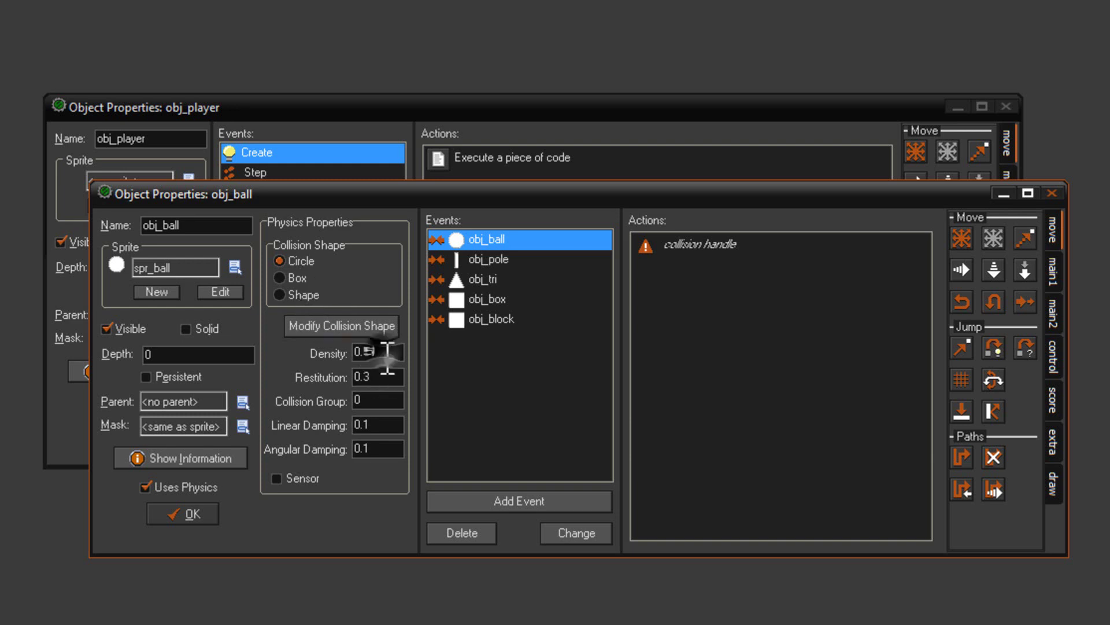
left_click(384, 399)
left_click(379, 448)
mouse_move(491, 261)
left_mouse_down()
mouse_move(491, 321)
mouse_move(489, 239)
left_mouse_up()
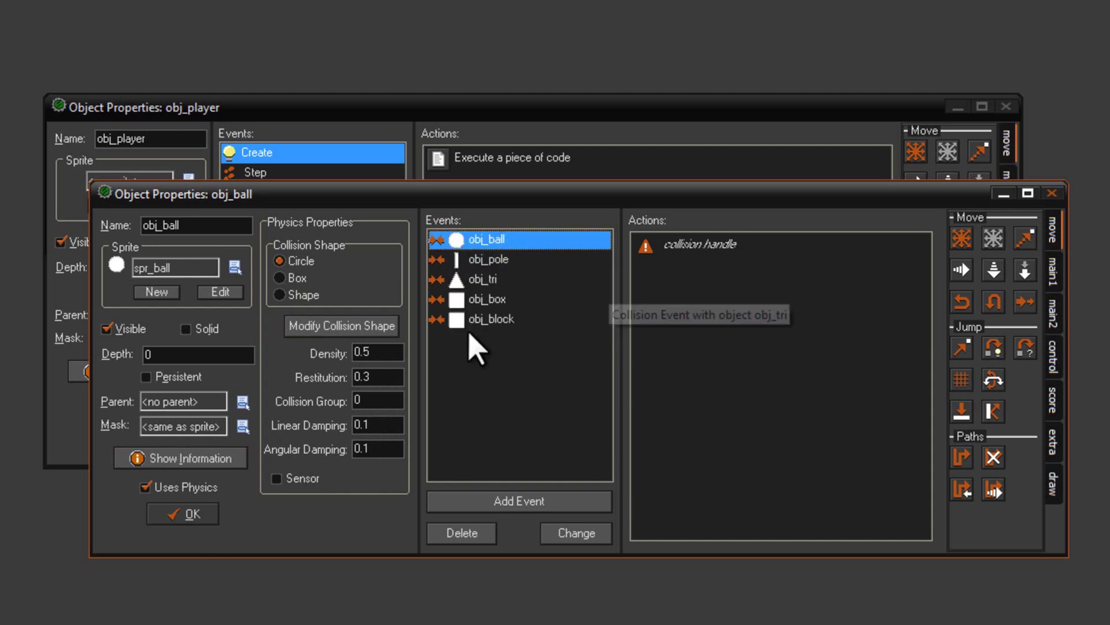
left_click(193, 515)
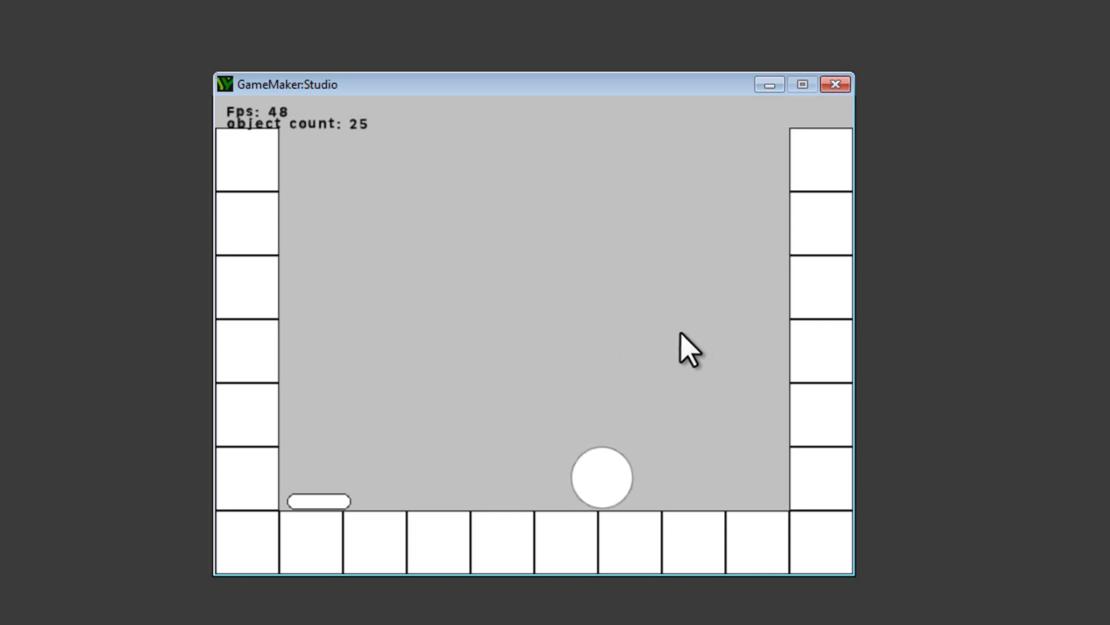
Step: Spawn a mix of balls, poles, boxes and triangles in the running physics room so they pile up between the walls
left_click(608, 296)
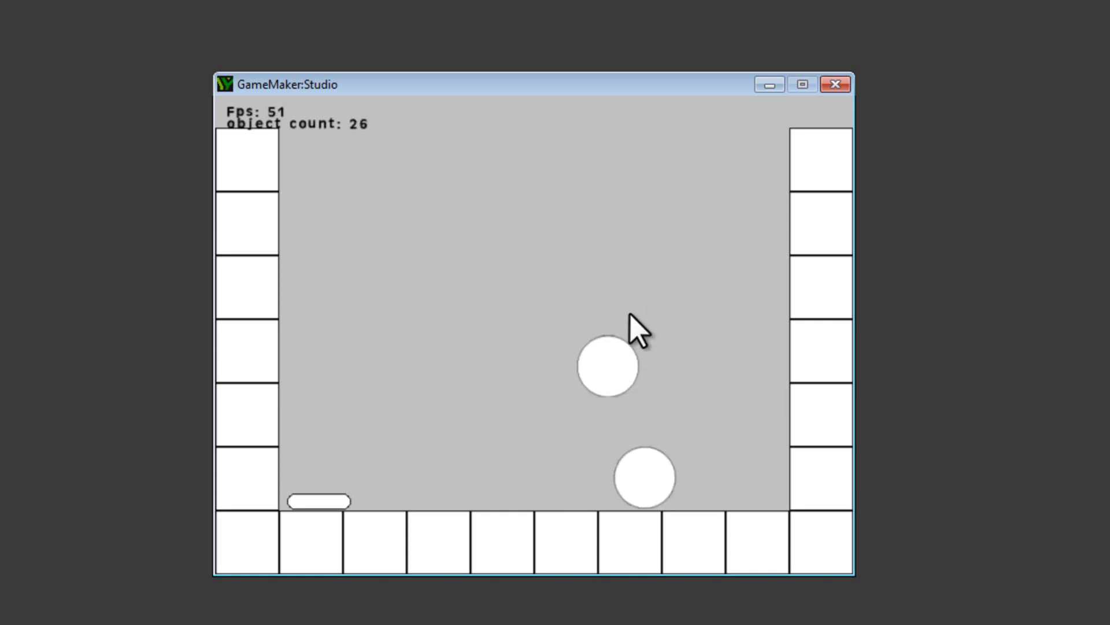
left_click(499, 250)
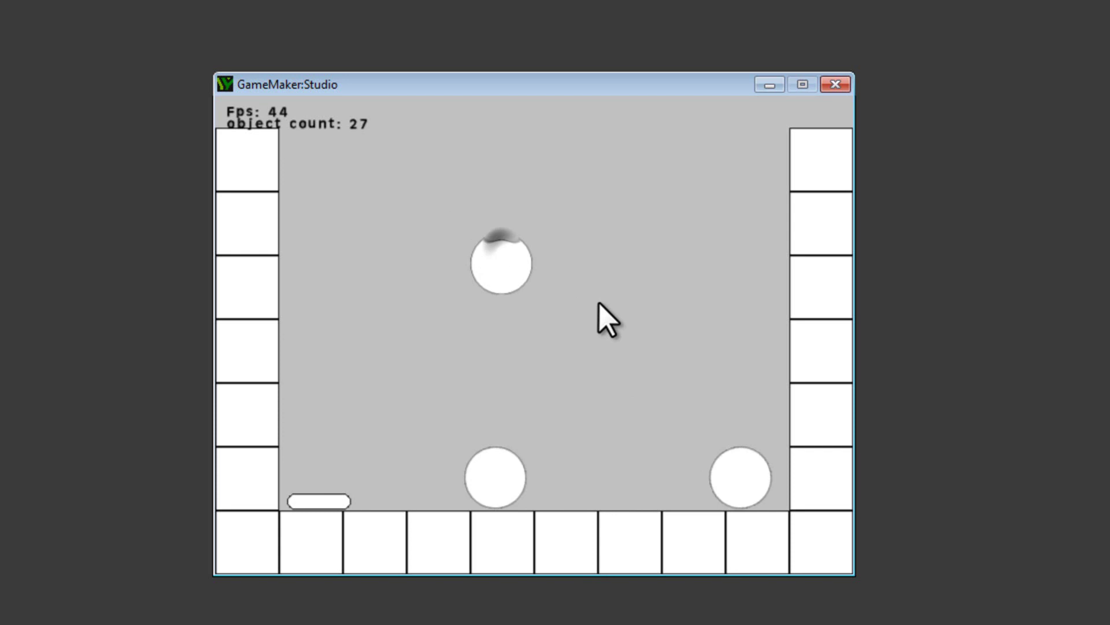
left_click(460, 275)
left_click(558, 237)
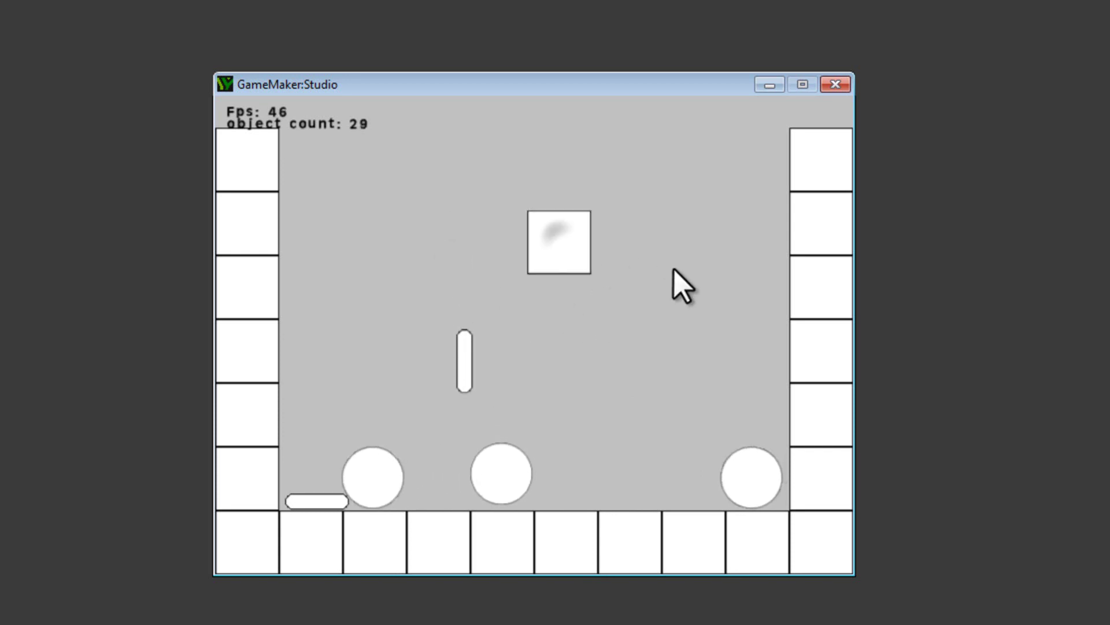
left_click(499, 266)
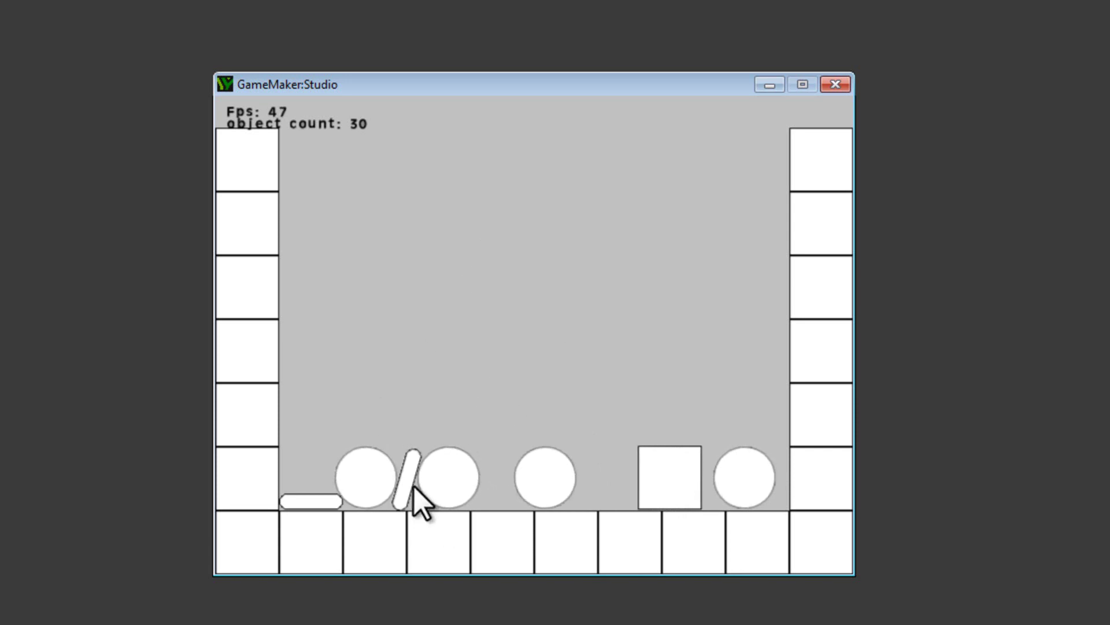
left_click(537, 289)
left_click(399, 330)
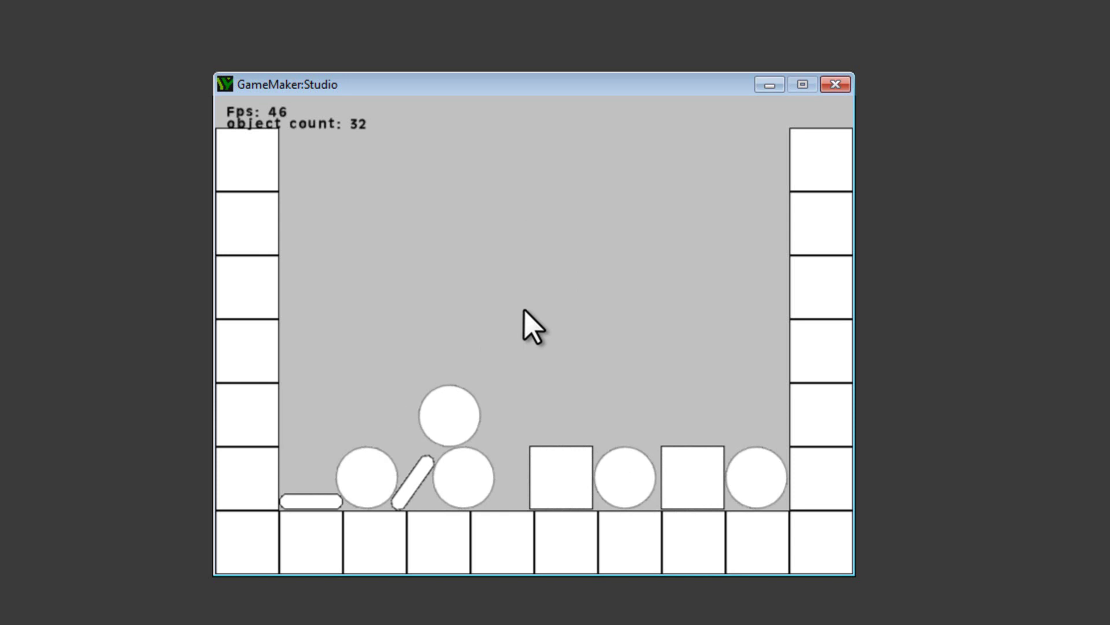
left_click(514, 285)
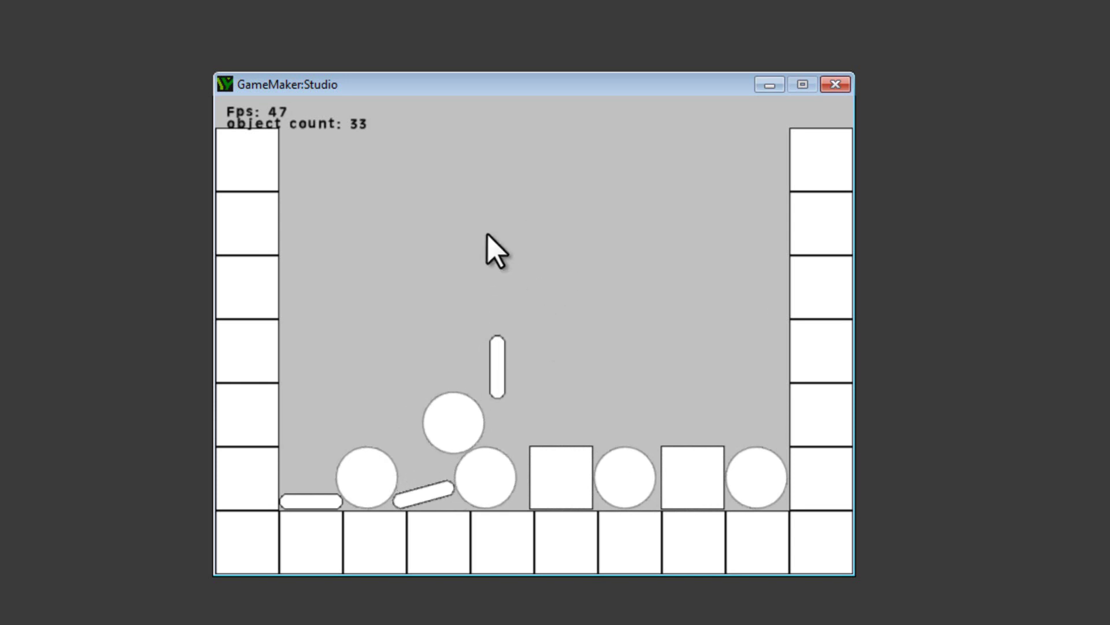
left_click(457, 281)
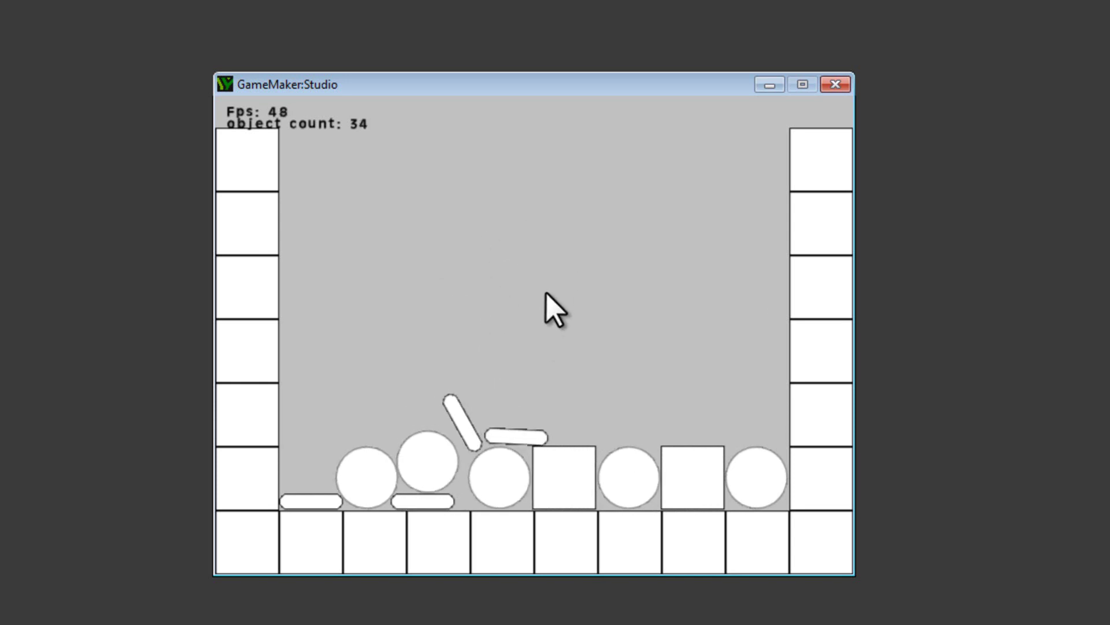
left_click(553, 272)
left_click(456, 279)
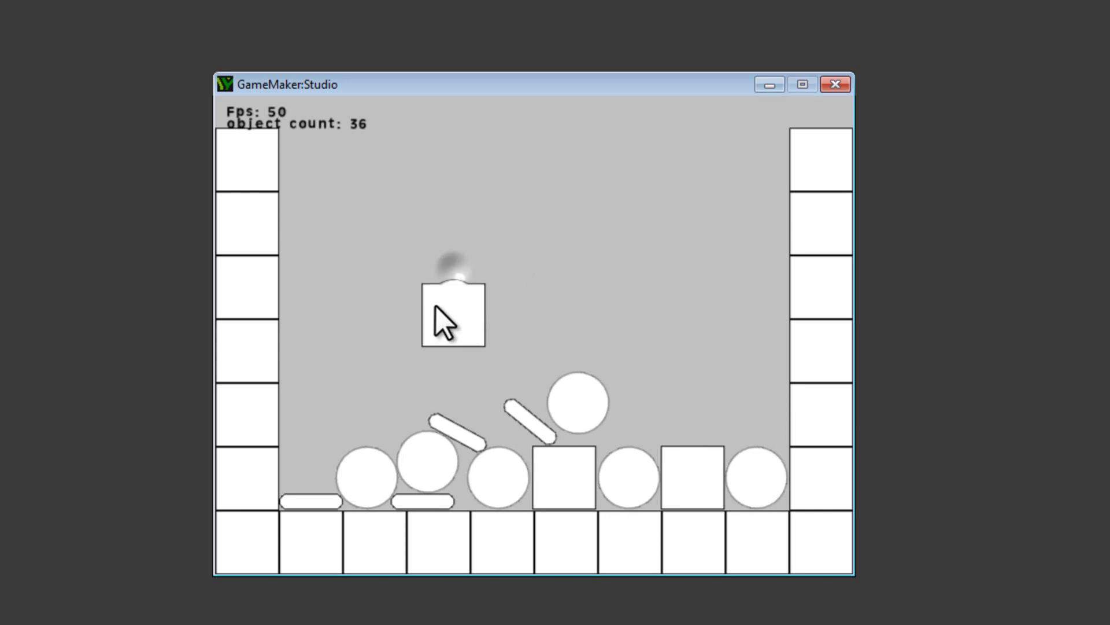
left_click(408, 283)
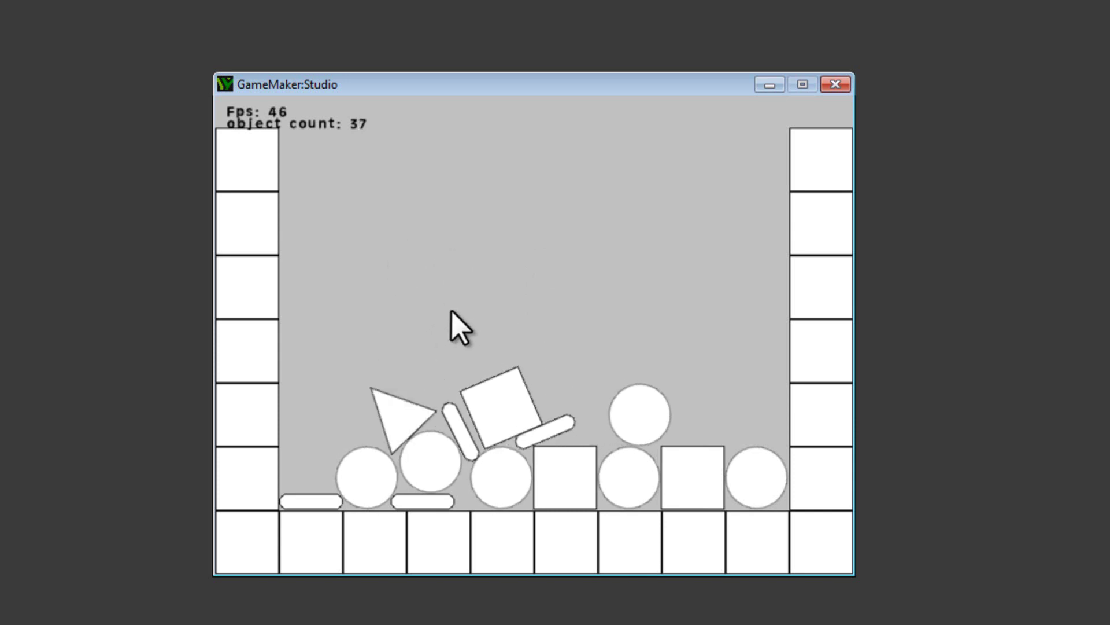
left_click(513, 268)
left_click(630, 301)
left_click(712, 272)
left_click(528, 253)
left_click(454, 255)
left_click(387, 248)
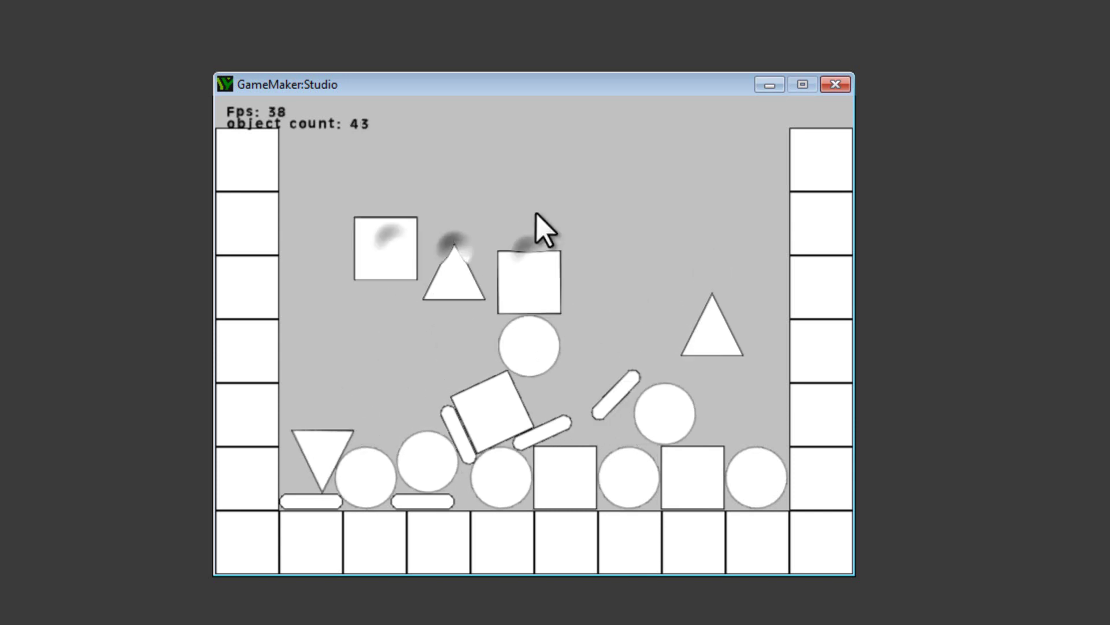
left_click(558, 208)
left_click(607, 220)
left_click(426, 203)
left_click(652, 199)
left_click(631, 191)
left_click(451, 167)
left_click(422, 186)
left_click(607, 196)
left_click(683, 173)
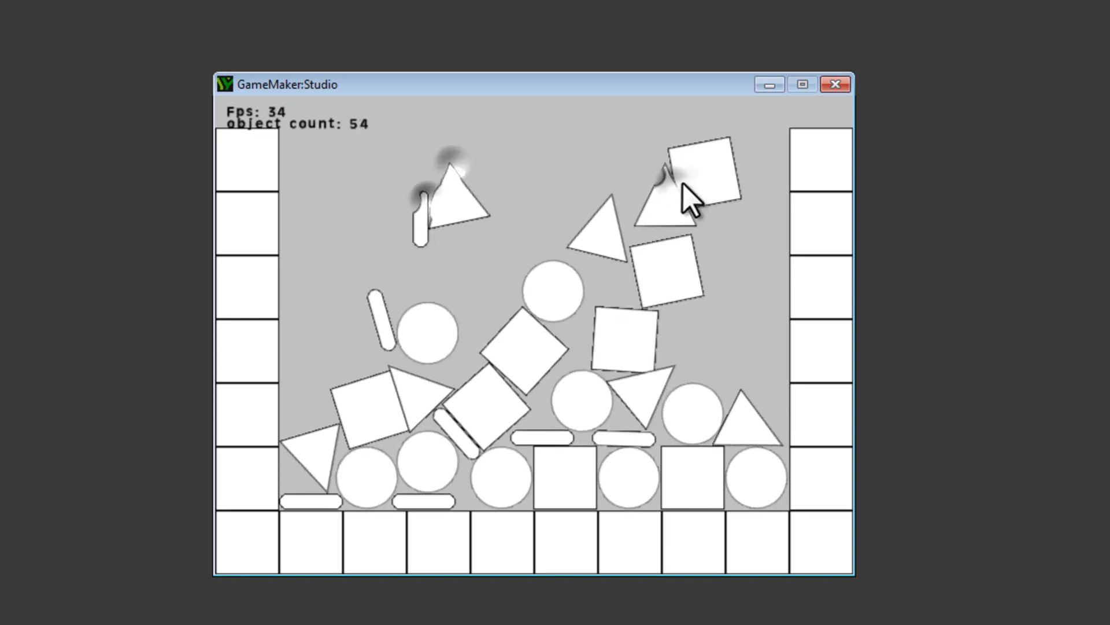
left_click(385, 174)
left_click(509, 185)
left_click(405, 173)
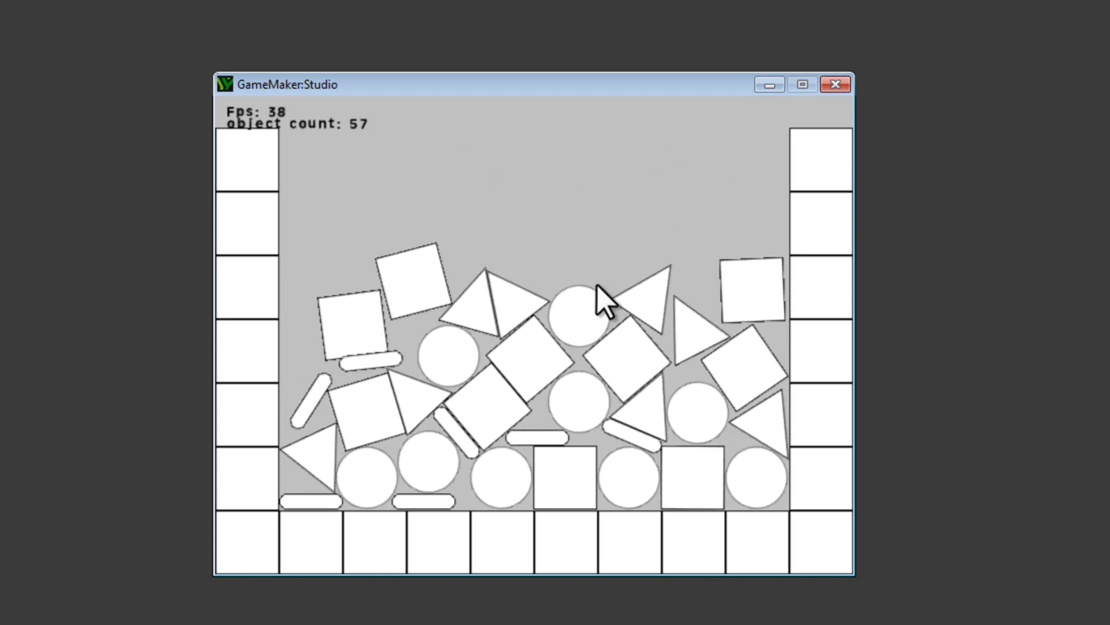
left_click(494, 201)
left_click(393, 198)
left_click(621, 208)
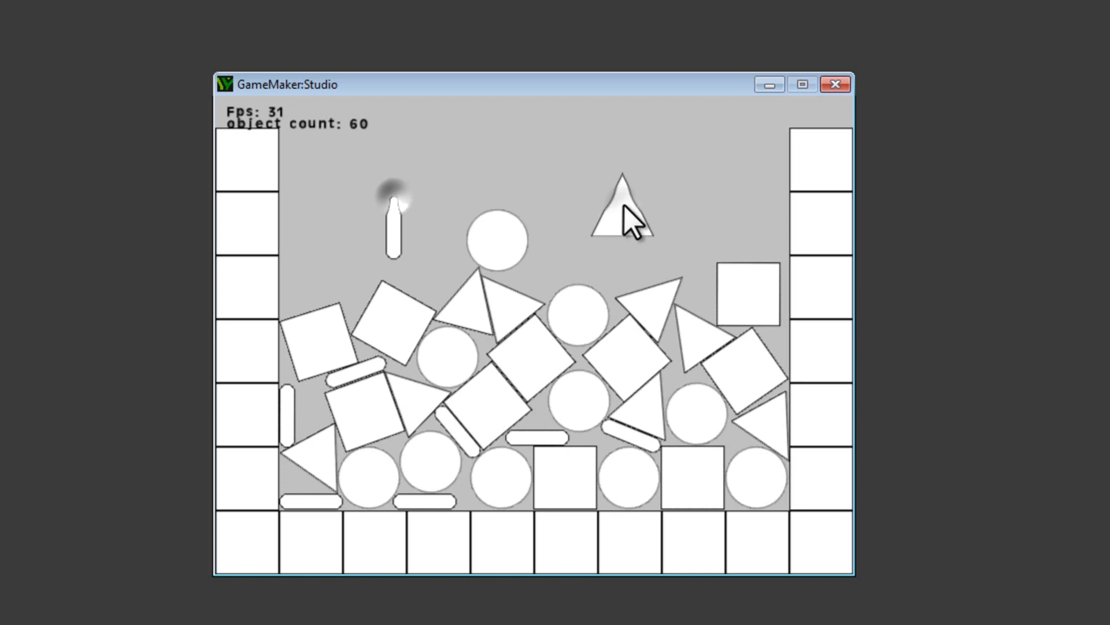
left_click(409, 206)
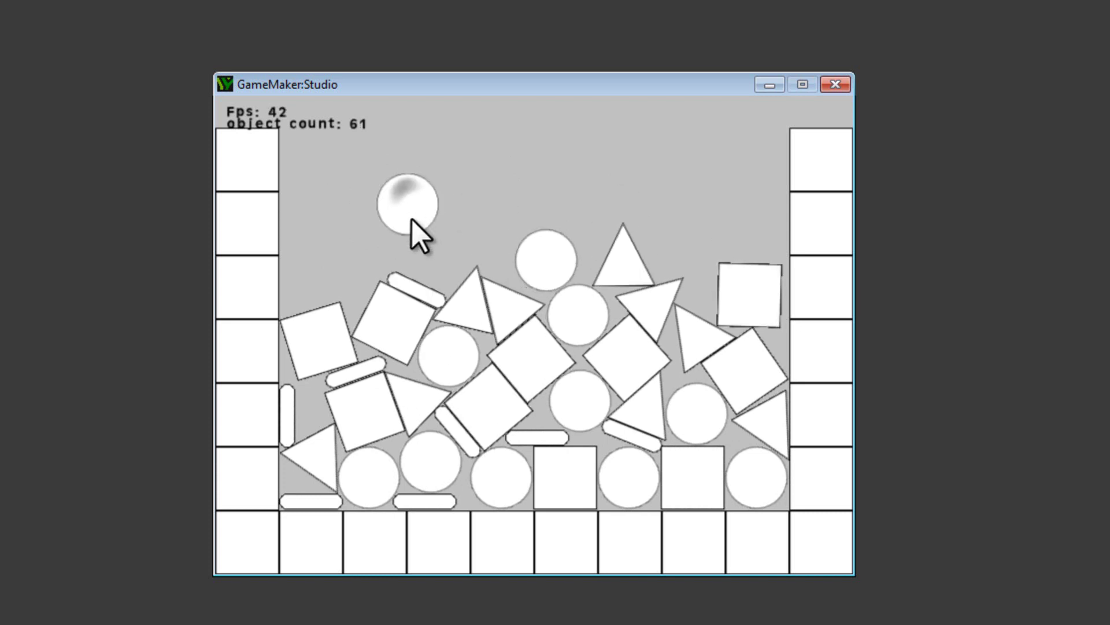
left_click(320, 211)
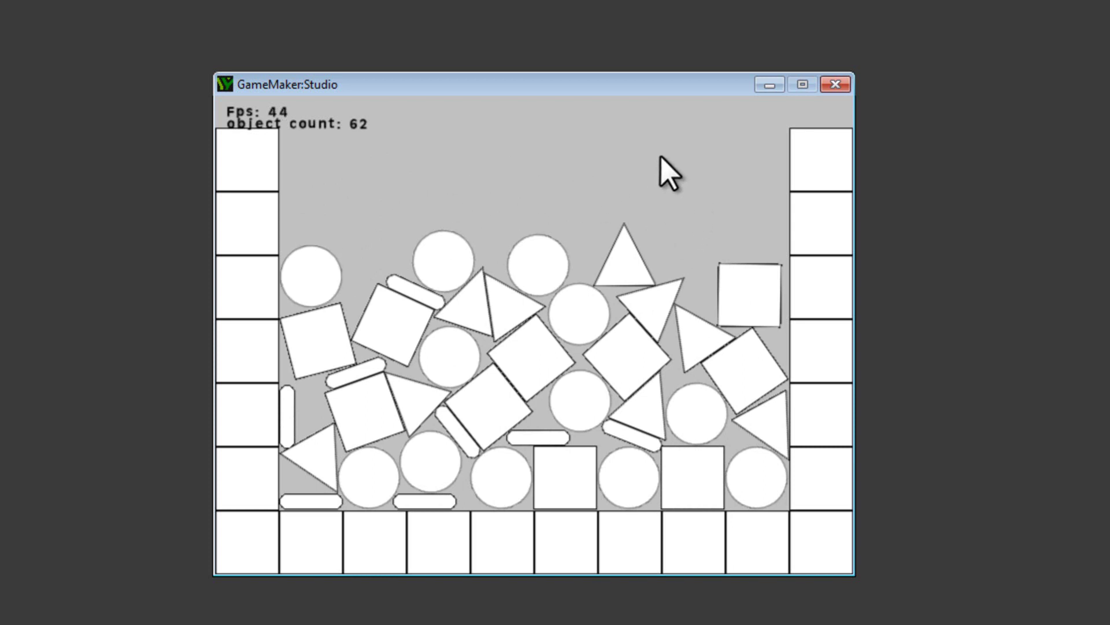
Step: Turn on the physics debug overlay and spawn more shapes above the pile
key("d")
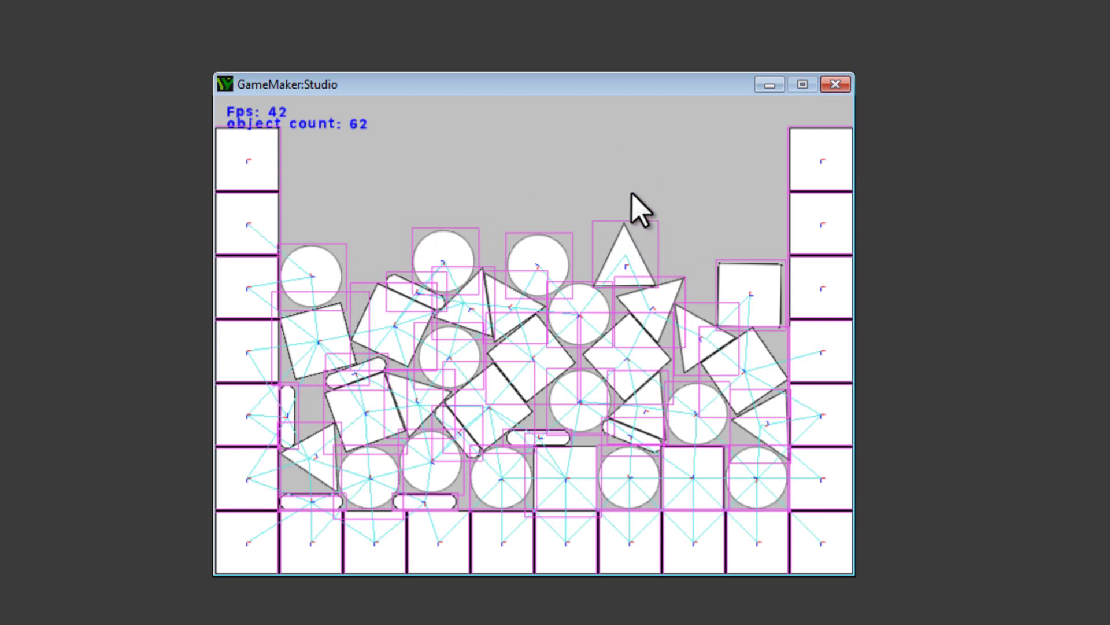
left_click(676, 143)
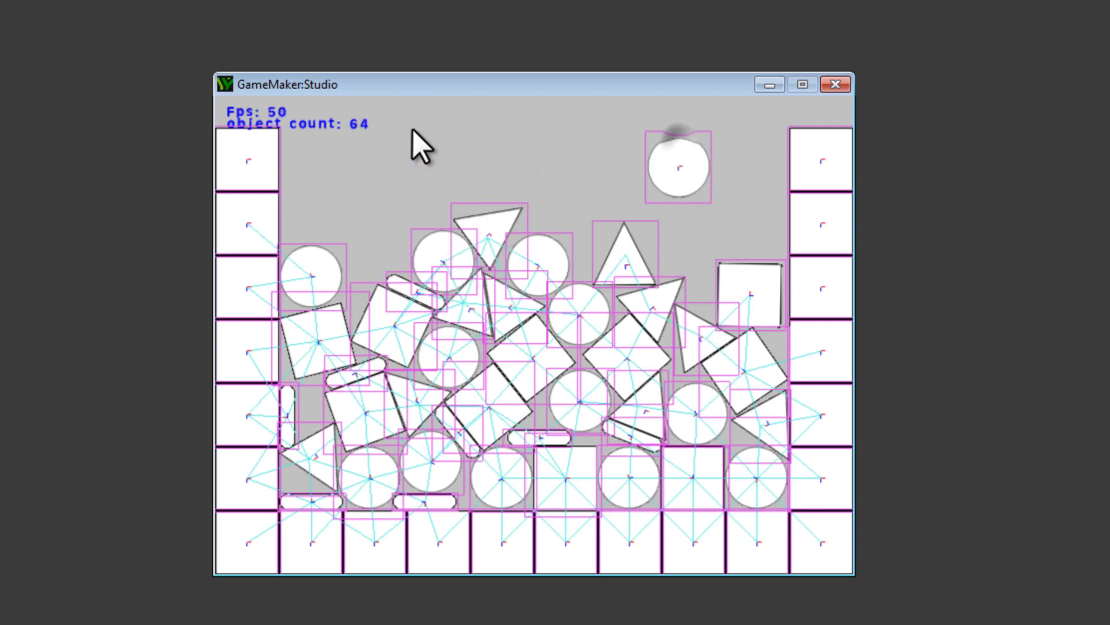
left_click(413, 144)
left_click(593, 149)
left_click(674, 145)
left_click(484, 127)
left_click(464, 139)
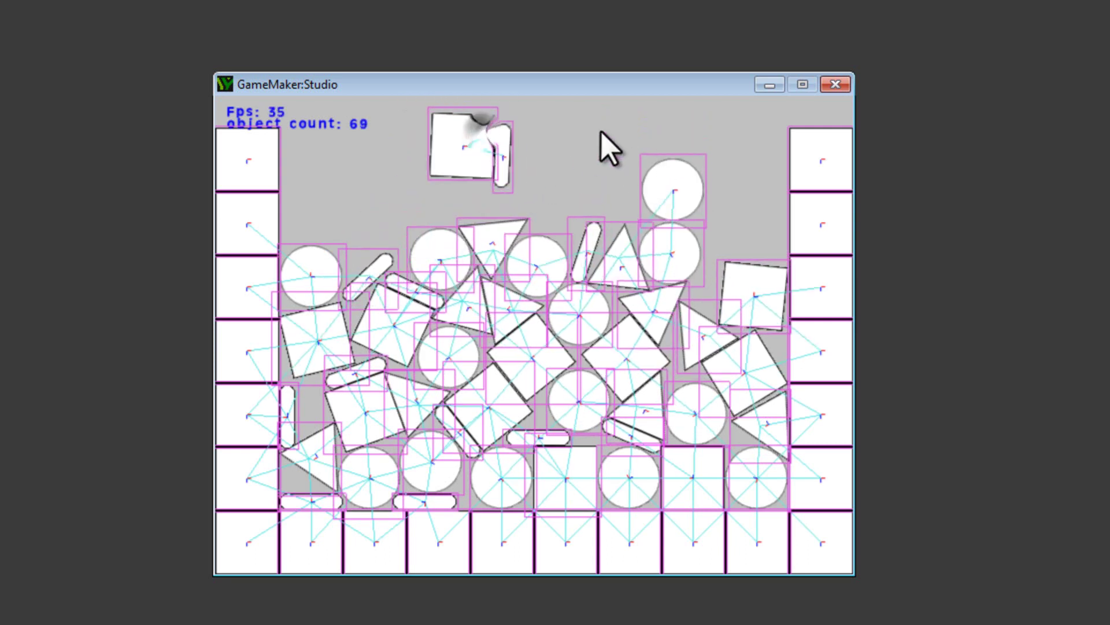
left_click(644, 123)
left_click(824, 132)
left_click(595, 119)
left_click(426, 120)
left_click(365, 141)
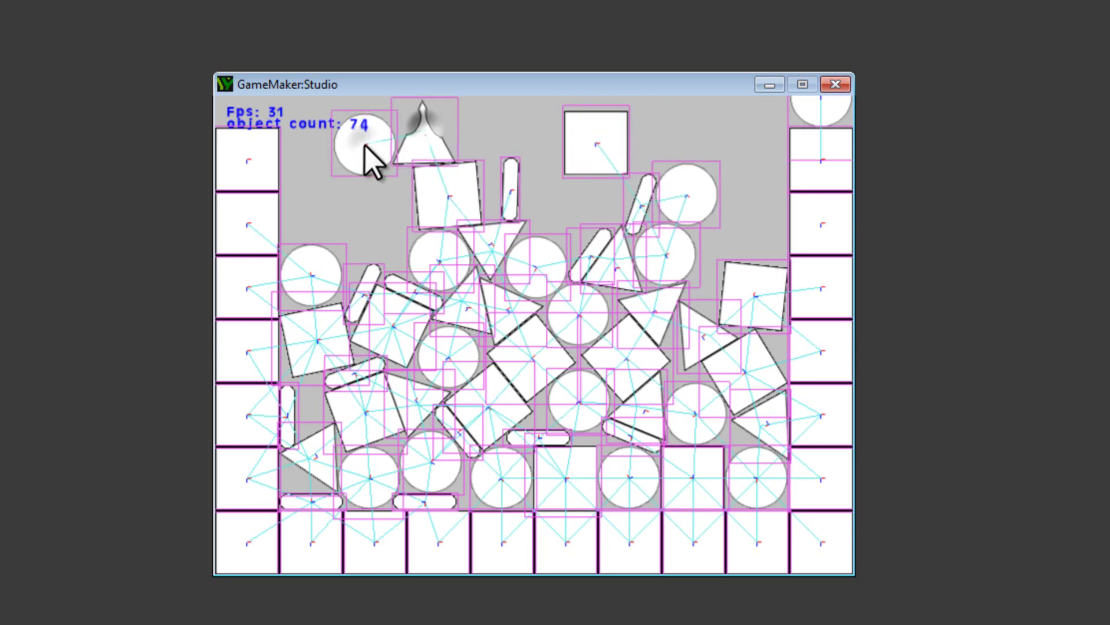
Step: Turn off the physics debug overlay and drop a few more shapes onto the pile
key("space")
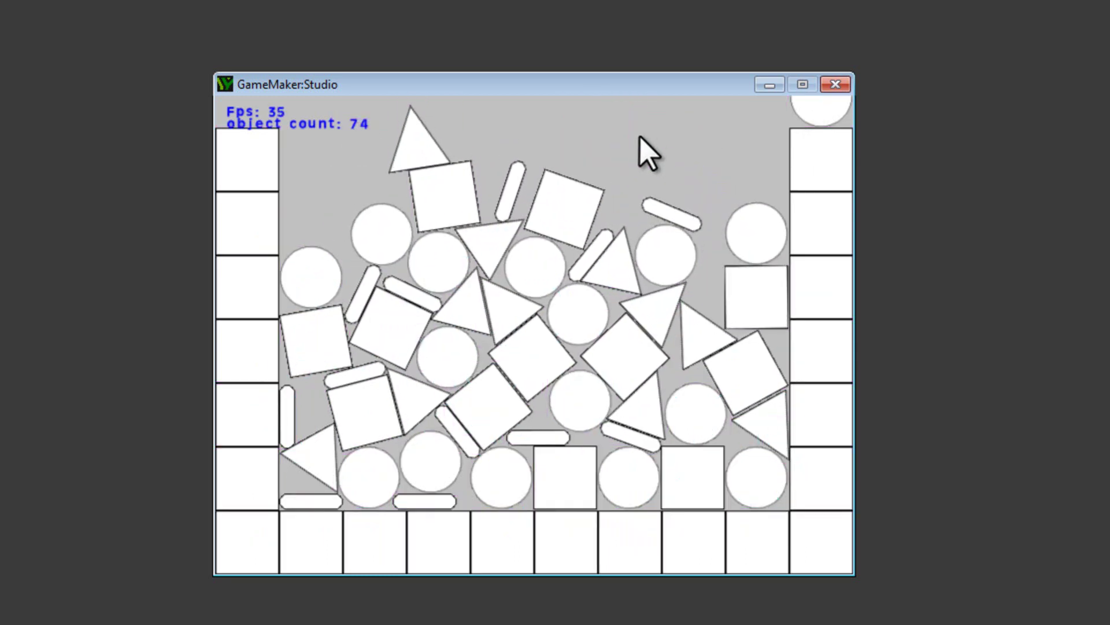
left_click(594, 132)
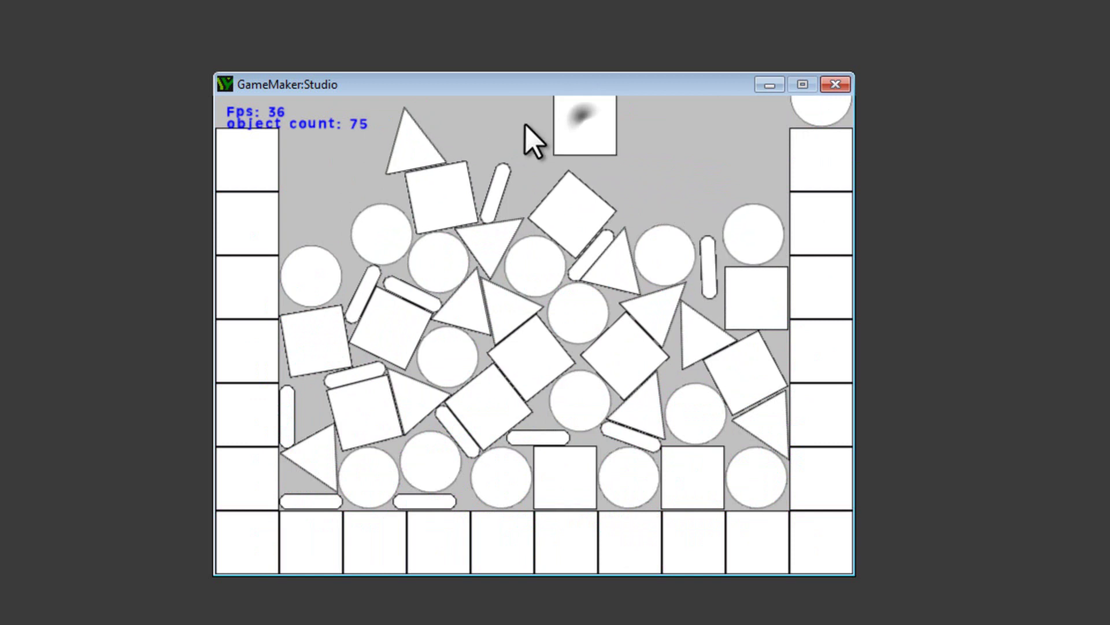
left_click(517, 129)
left_click(728, 137)
Step: Show the physics debug overlay again and spawn more shapes near the top of the room
key("space")
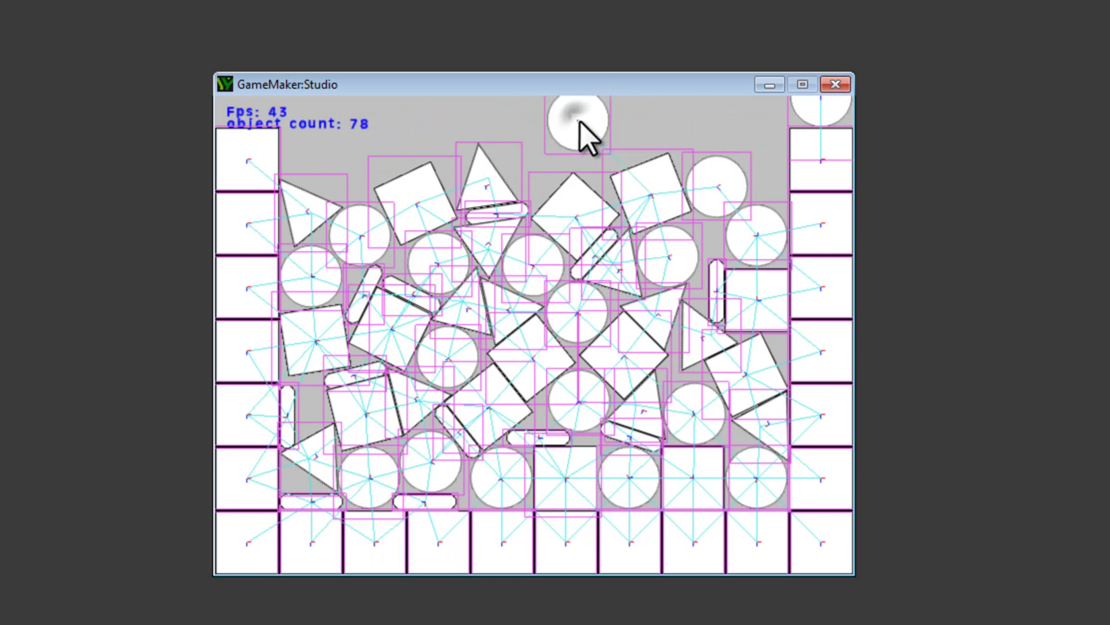
left_click(459, 141)
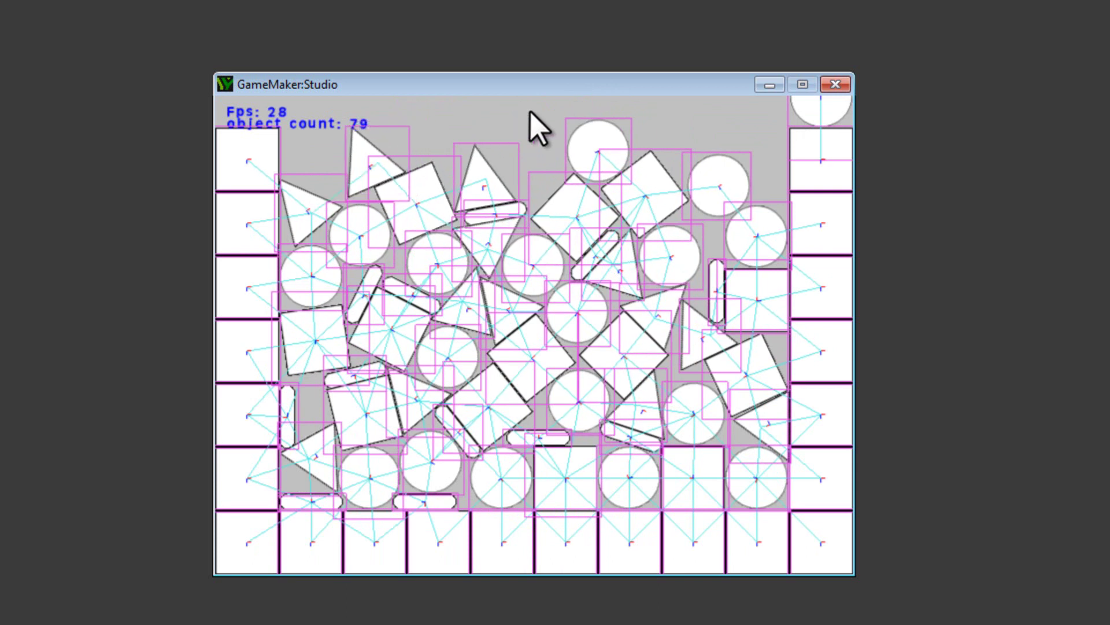
left_click(535, 114)
left_click(436, 120)
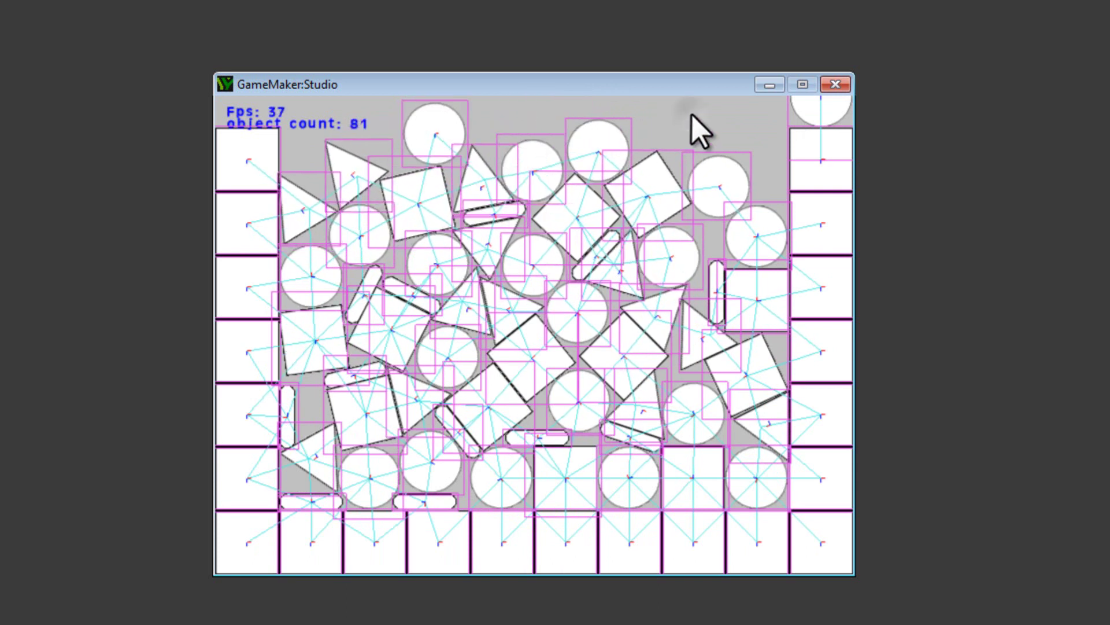
left_click(694, 117)
Step: Hide the physics debug overlay and fill the remaining gaps above the pile with more shapes
key("d")
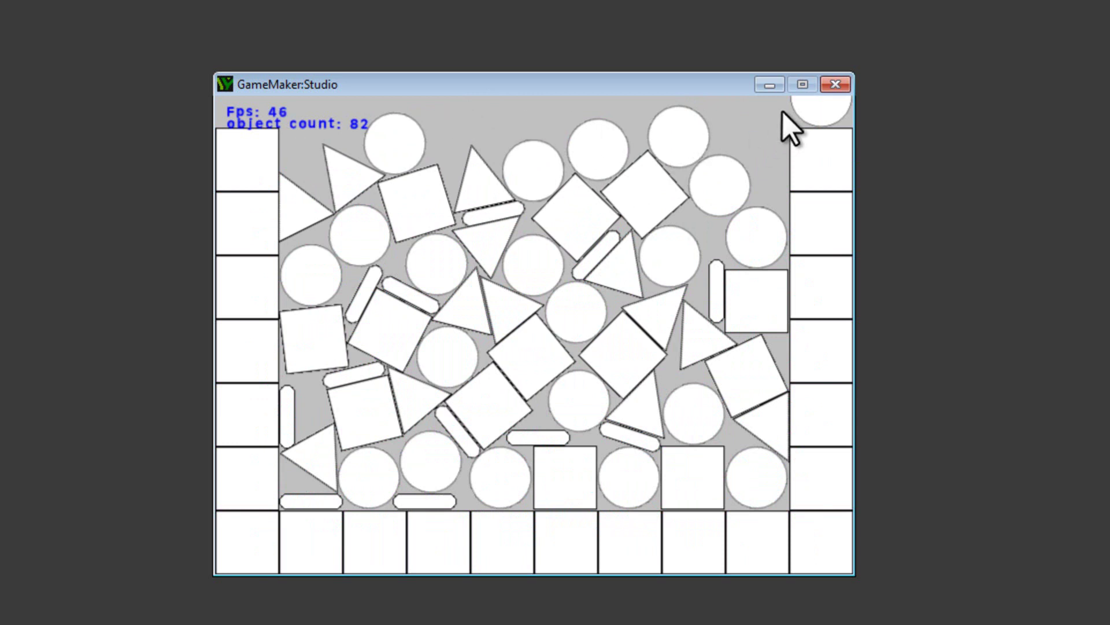
left_click(762, 124)
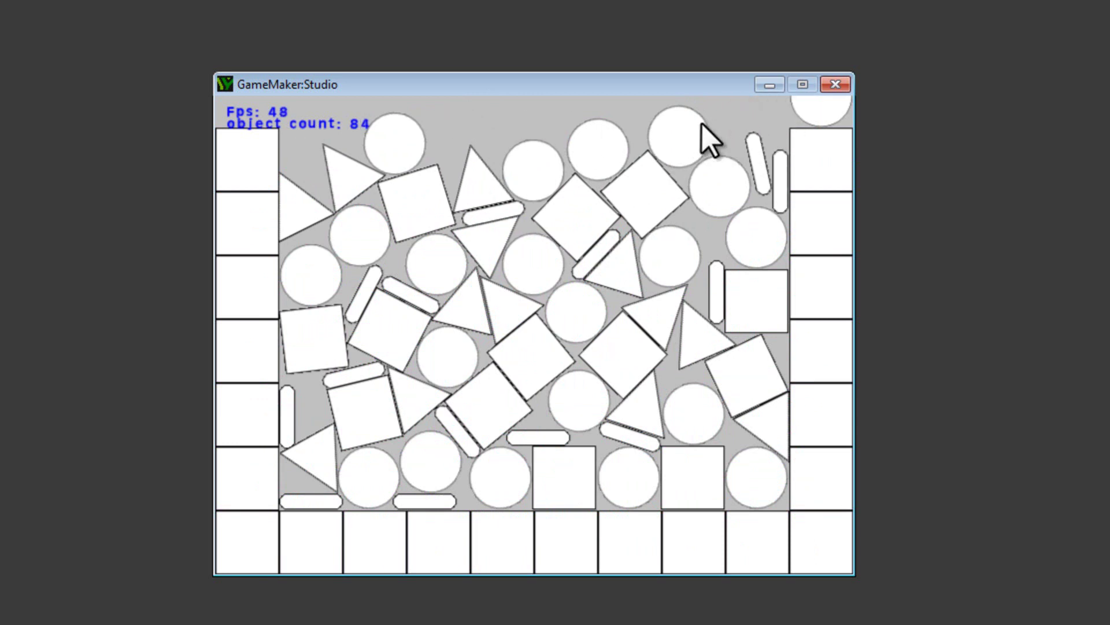
left_click(496, 116)
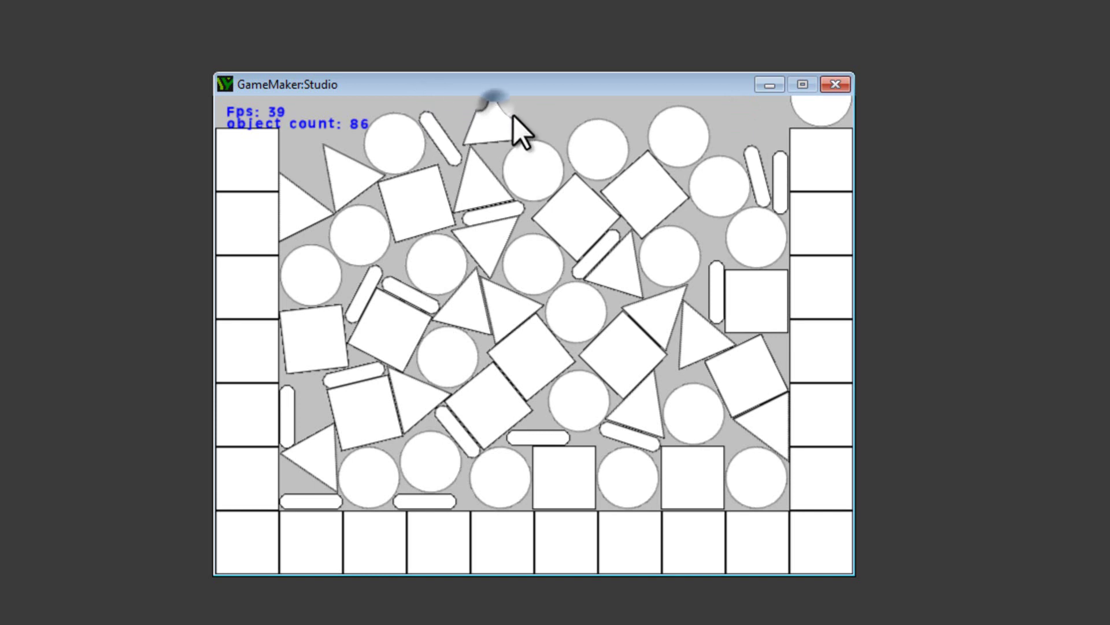
left_click(316, 119)
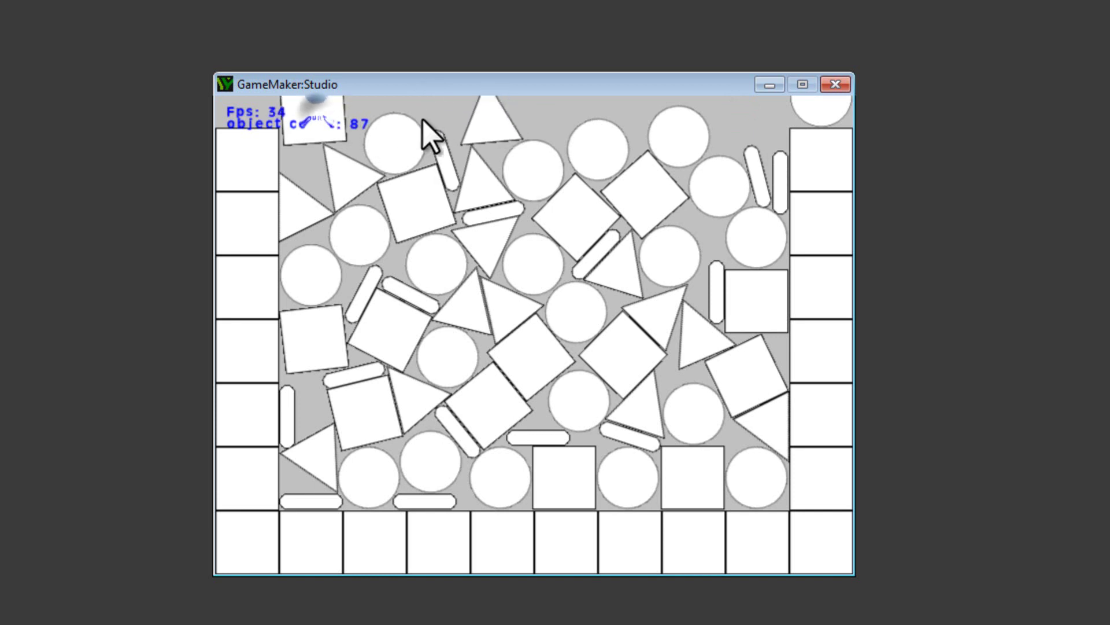
left_click(555, 110)
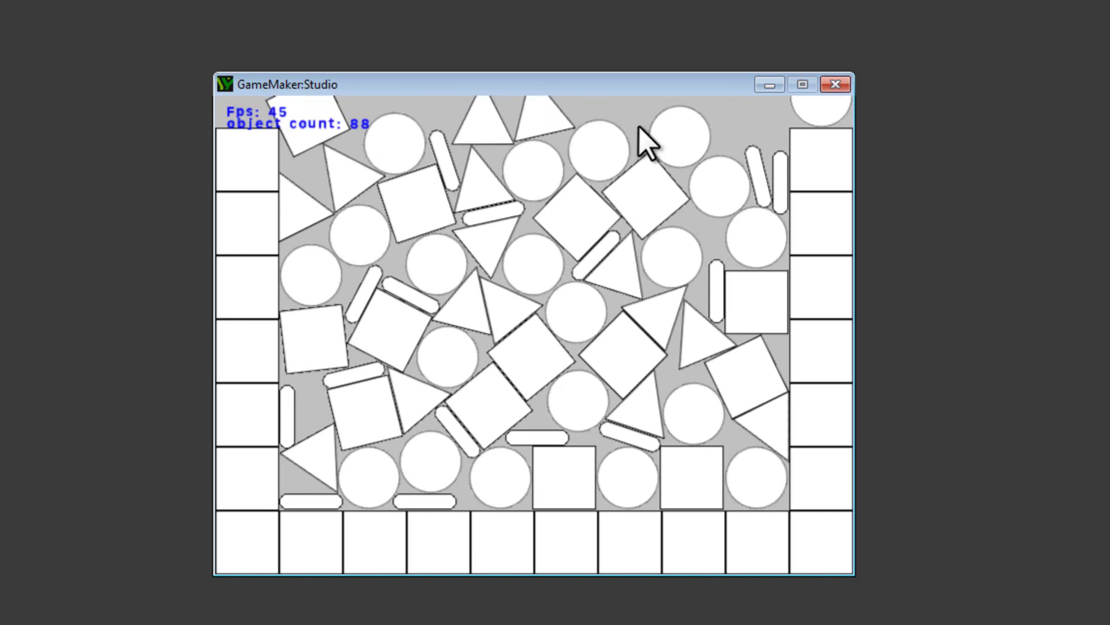
Step: Spawn shapes inside the middle of the packed pile and toggle the physics debug overlay on and off to compare
left_click(584, 309)
left_click(515, 362)
left_click(595, 352)
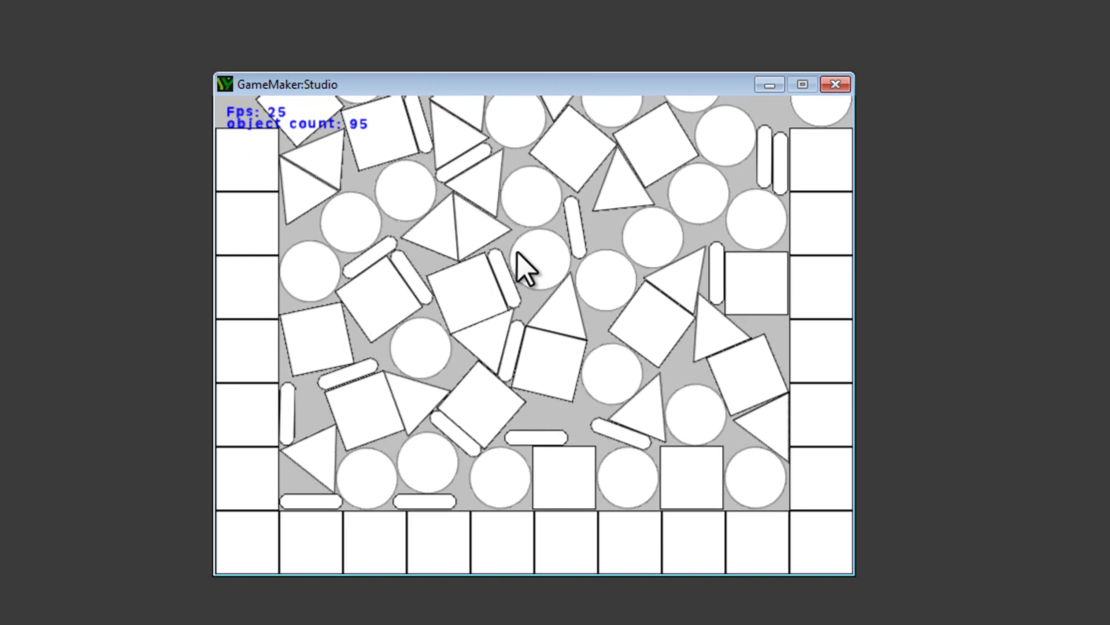
key("space")
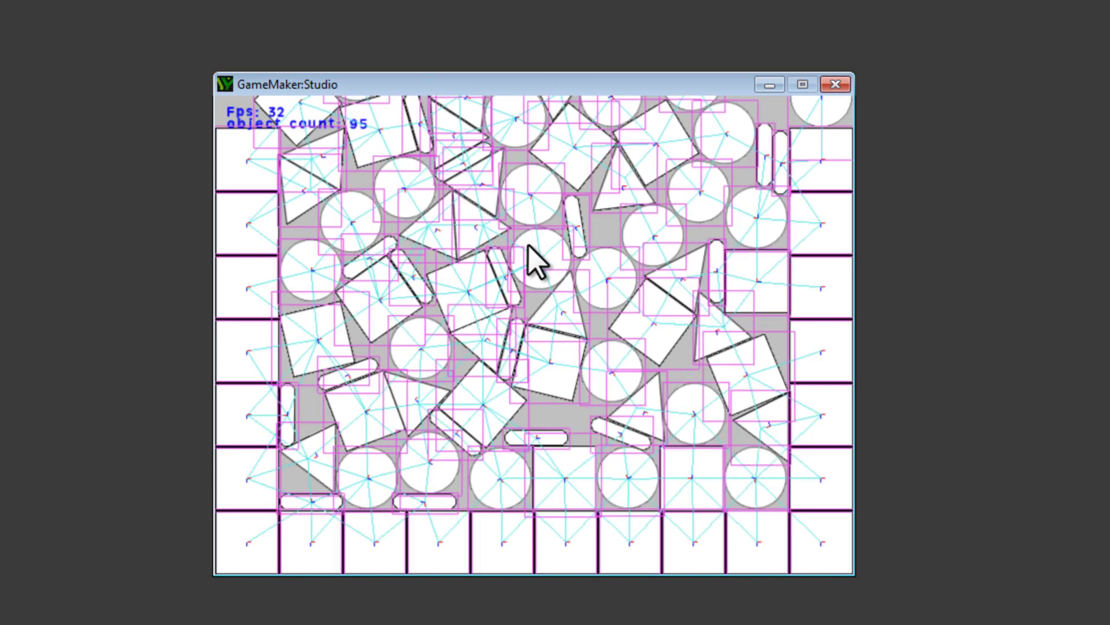
key("space")
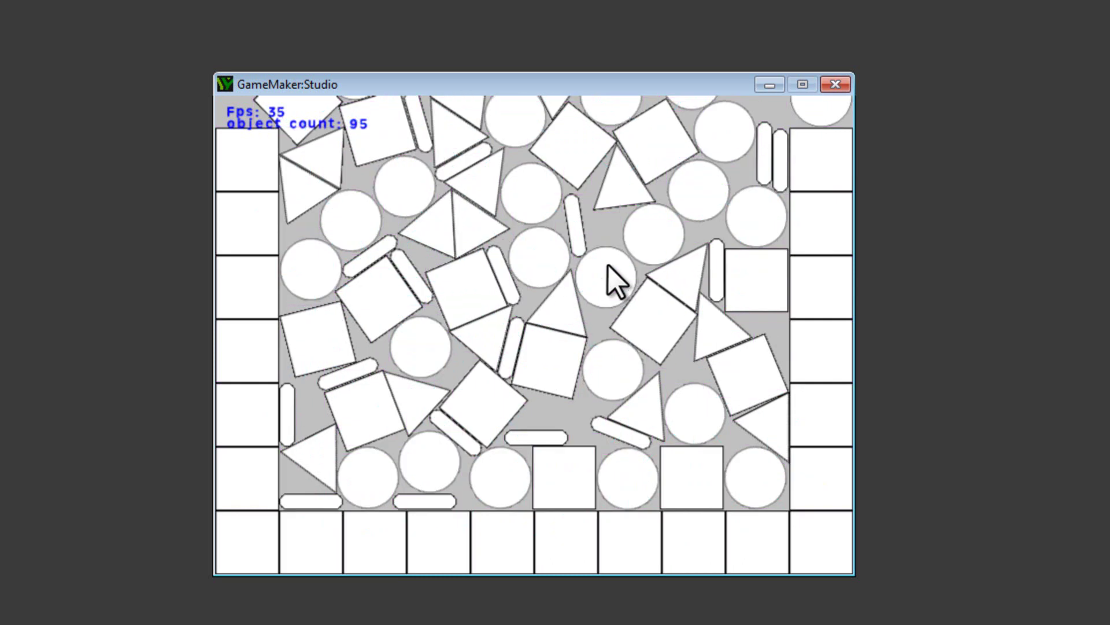